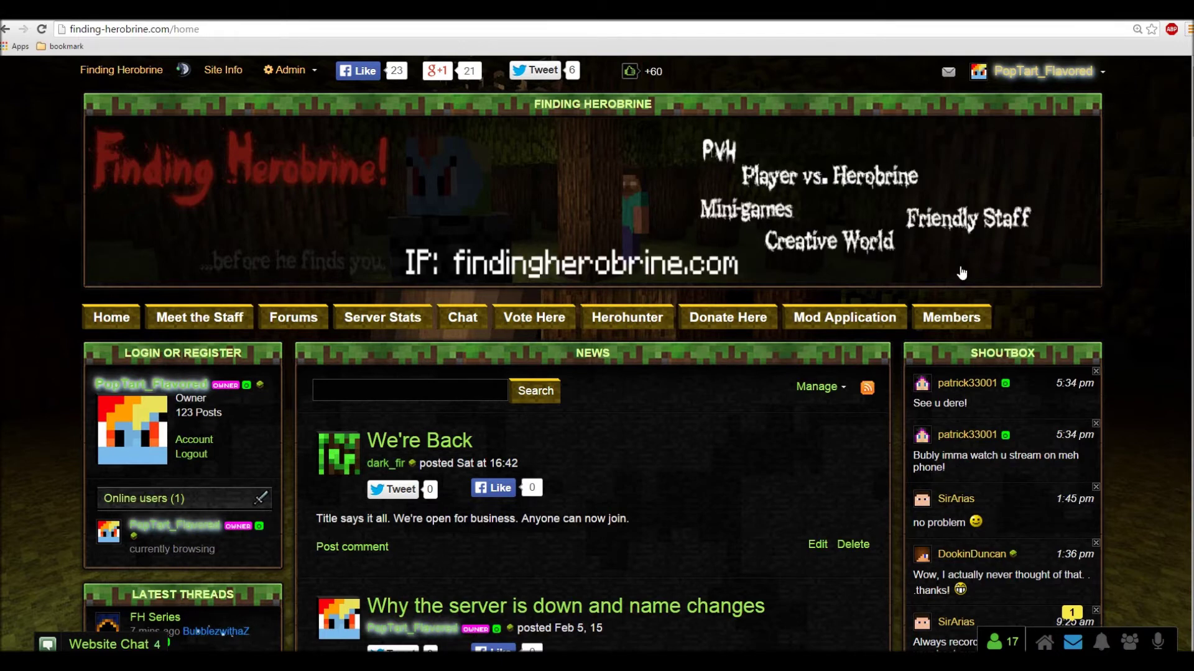
Open My Characters from the username menu to list PopTart_Flavored
{"action": "left_click", "coordinate": [1044, 71]}
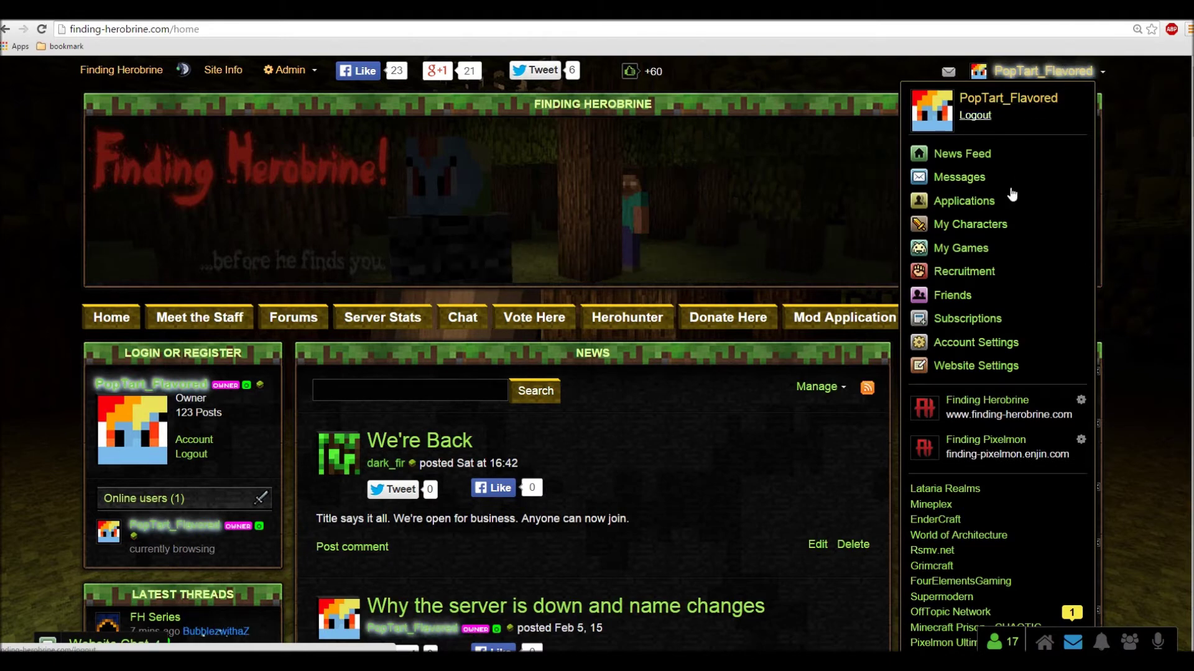
{"action": "left_click", "coordinate": [973, 231]}
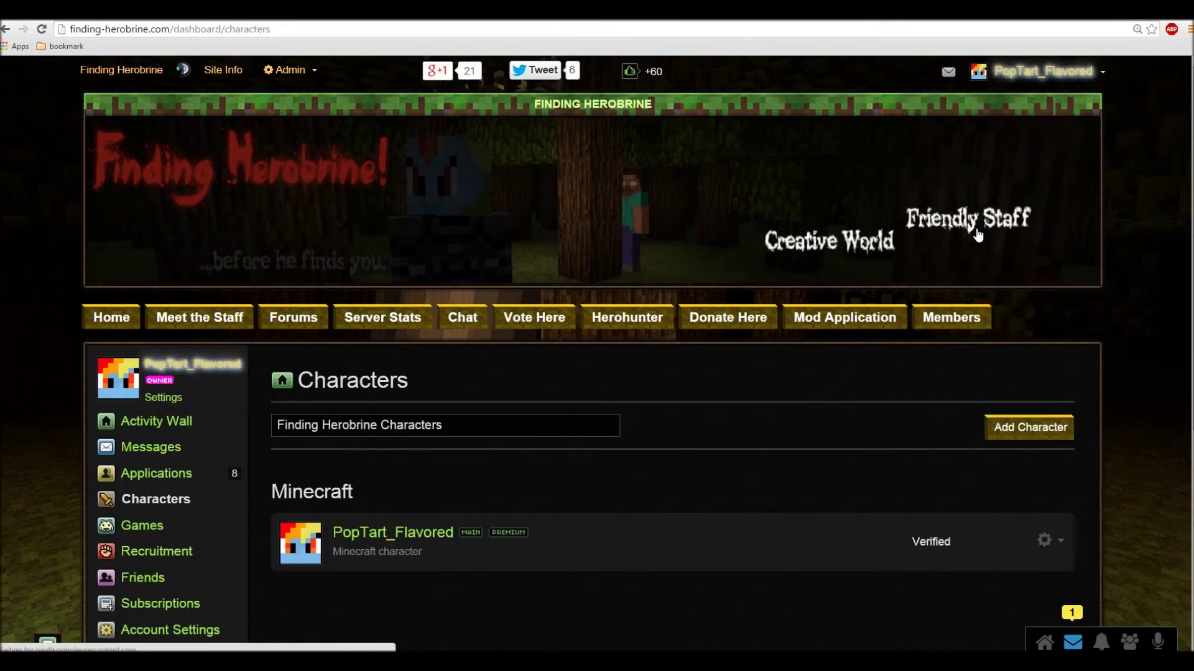
{"action": "scroll", "coordinate": [966, 450], "scroll_direction": "down", "scroll_amount": 2}
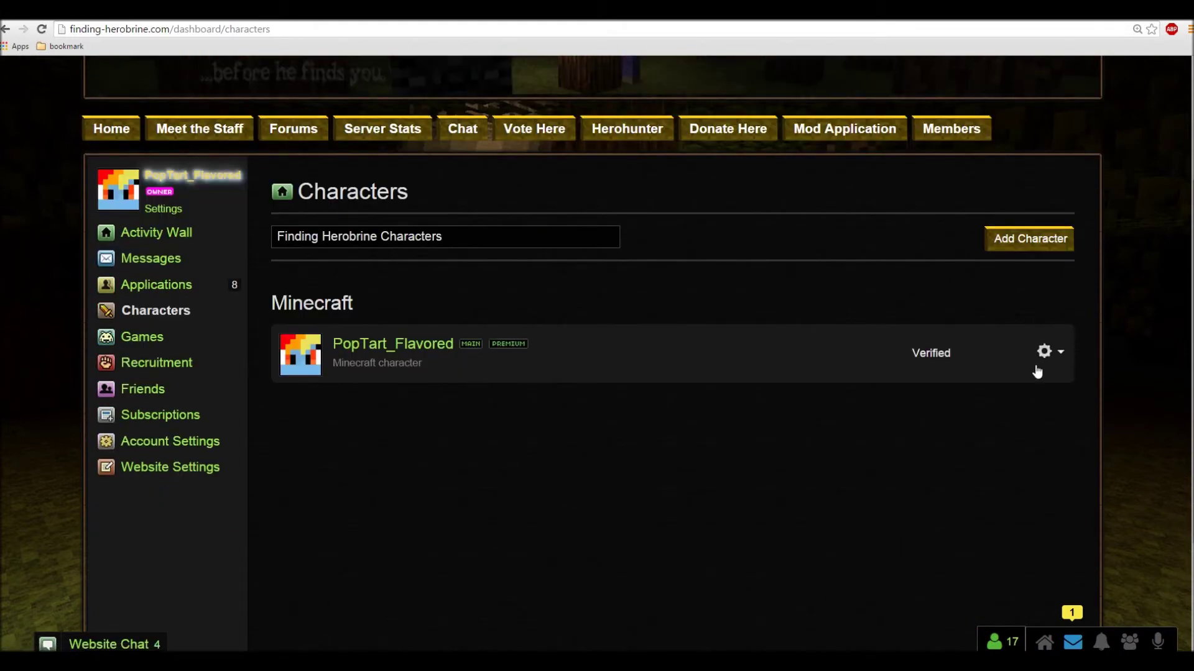
Show Global Characters instead of Finding Herobrine Characters in the character list
{"action": "left_click", "coordinate": [429, 237]}
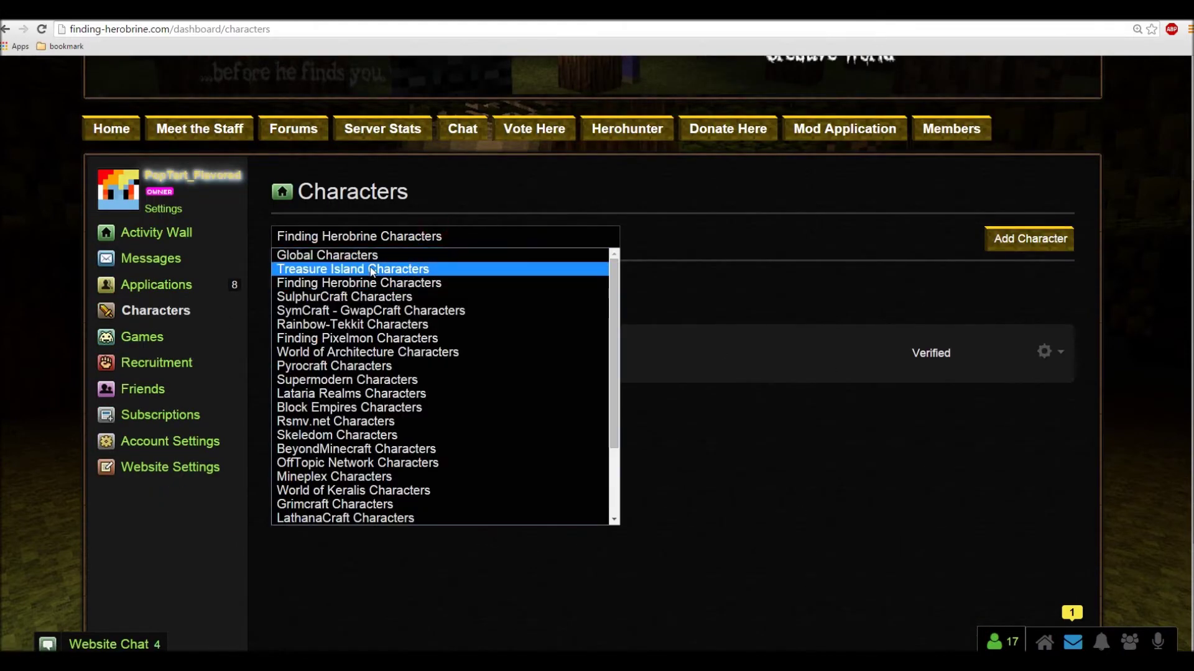
{"action": "left_click", "coordinate": [327, 254]}
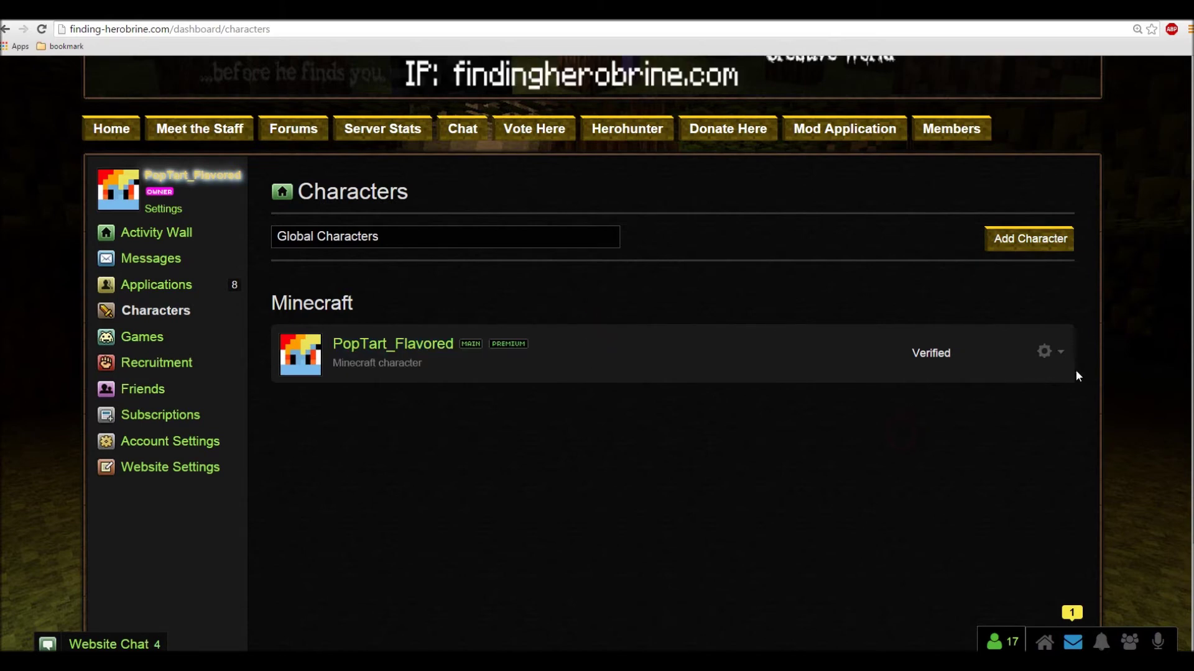
{"action": "left_click", "coordinate": [1045, 352]}
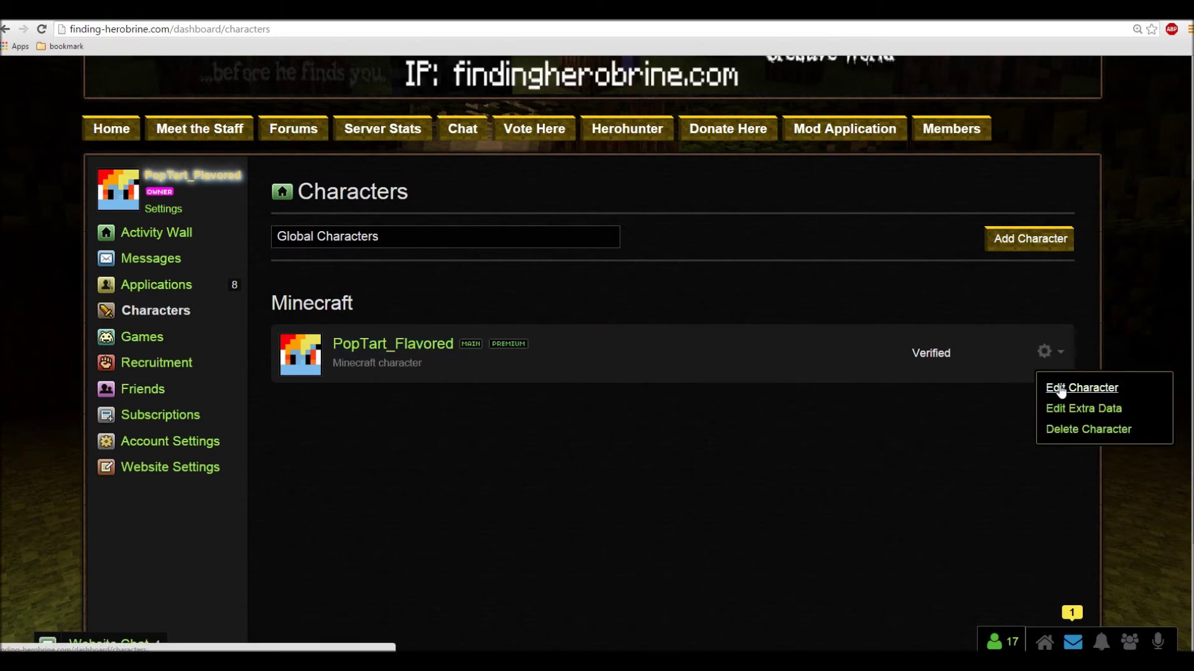
Open Edit Character for PopTart_Flavored and select the mclogin.enjin.com address
{"action": "left_click", "coordinate": [1060, 388]}
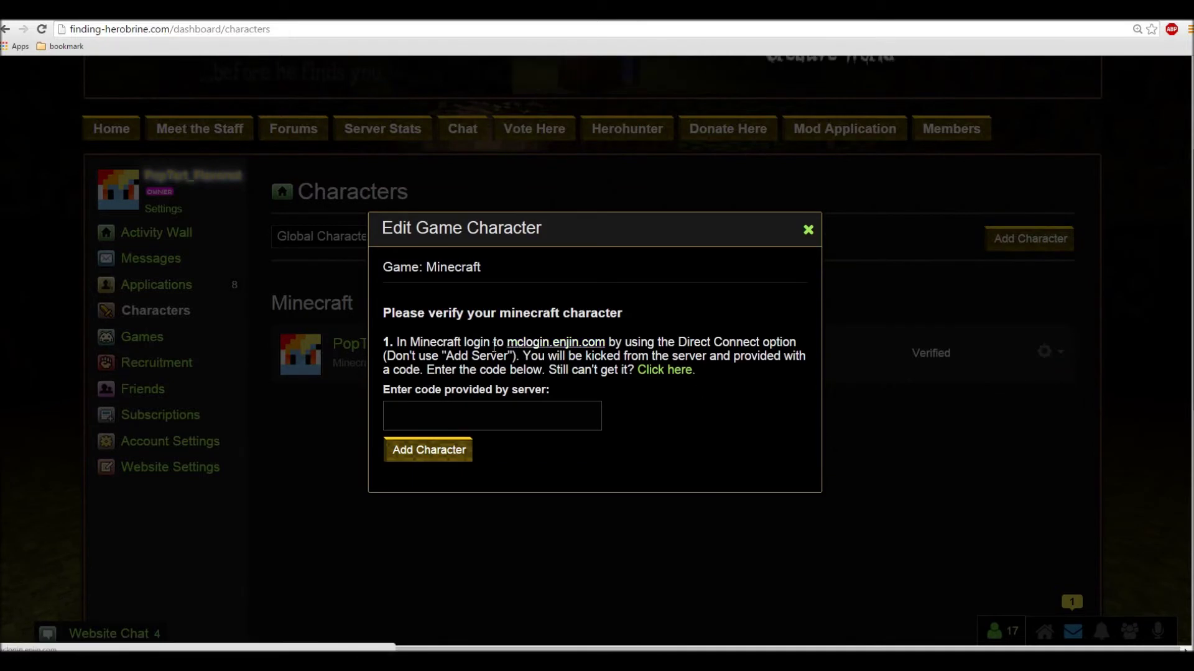
{"action": "left_click_drag", "start_coordinate": [506, 343], "coordinate": [605, 342]}
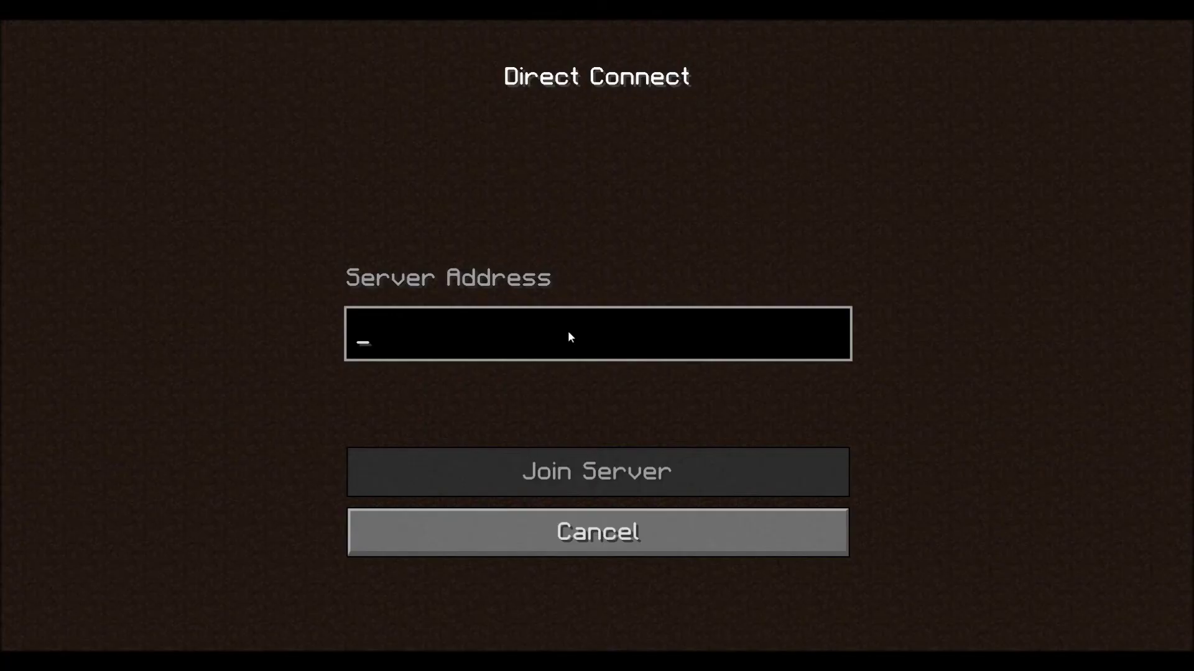
Paste mclogin.enjin.com into Minecraft's Direct Connect server address field
{"action": "type", "text": "mclogin.enjin.com"}
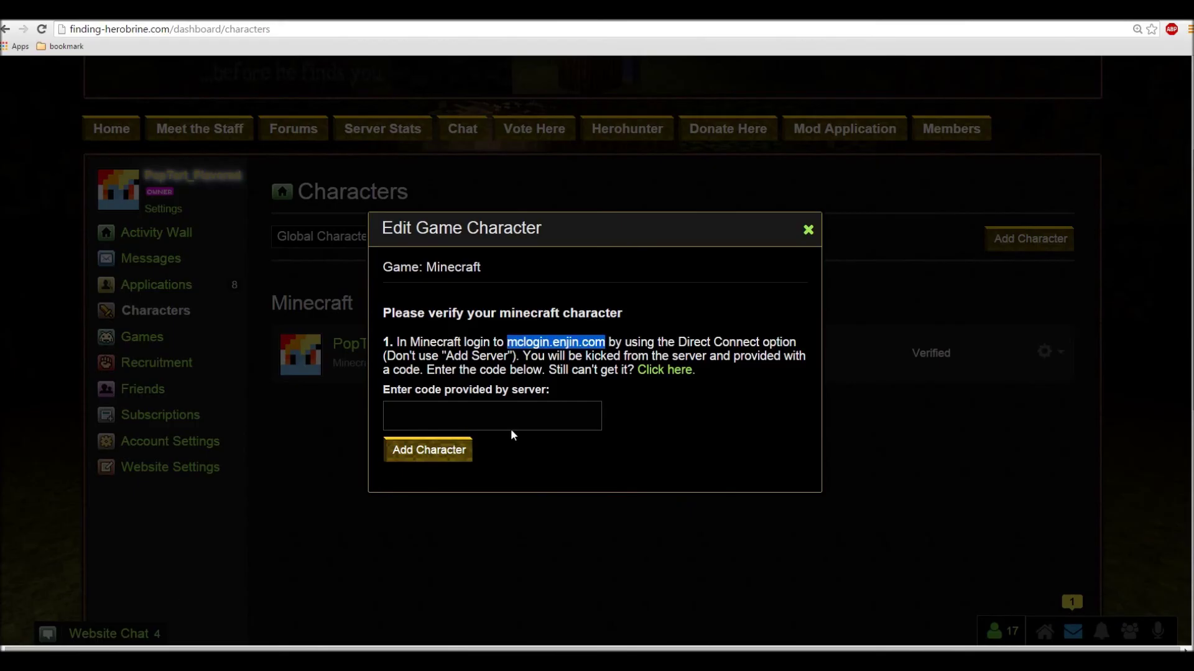
Enter the server code 'code here', fix its typos, and submit it with Add Character
{"action": "left_click", "coordinate": [562, 427]}
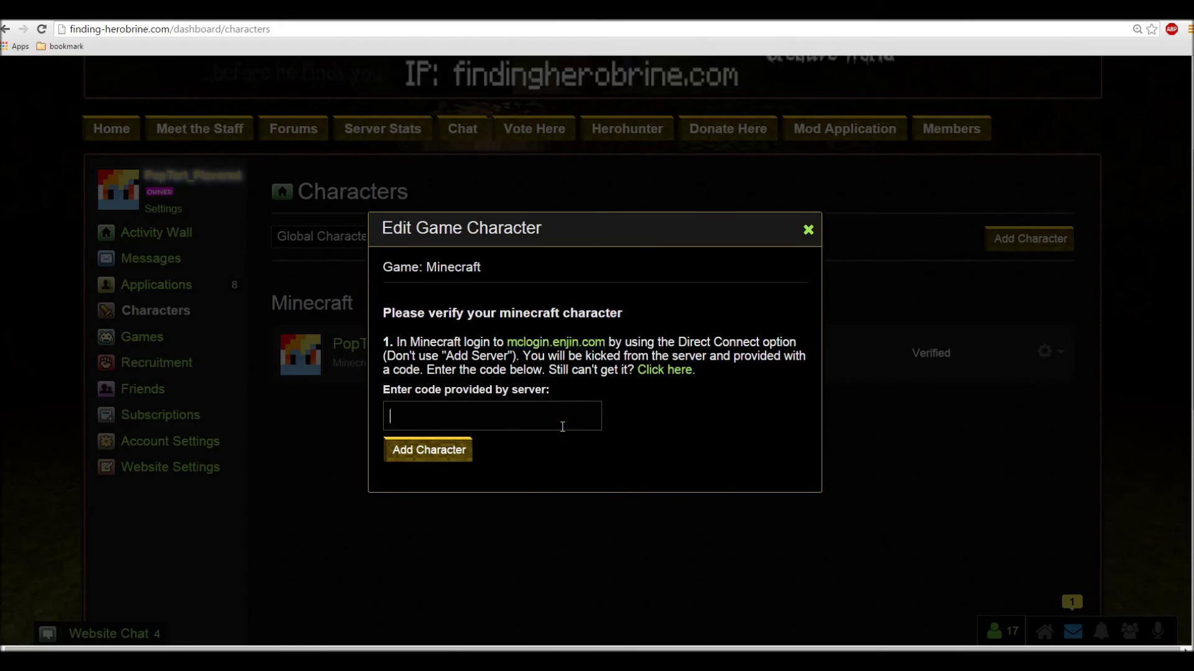
{"action": "type", "text": "cocehere"}
{"action": "key", "text": "BackSpace"}
{"action": "key", "text": "BackSpace"}
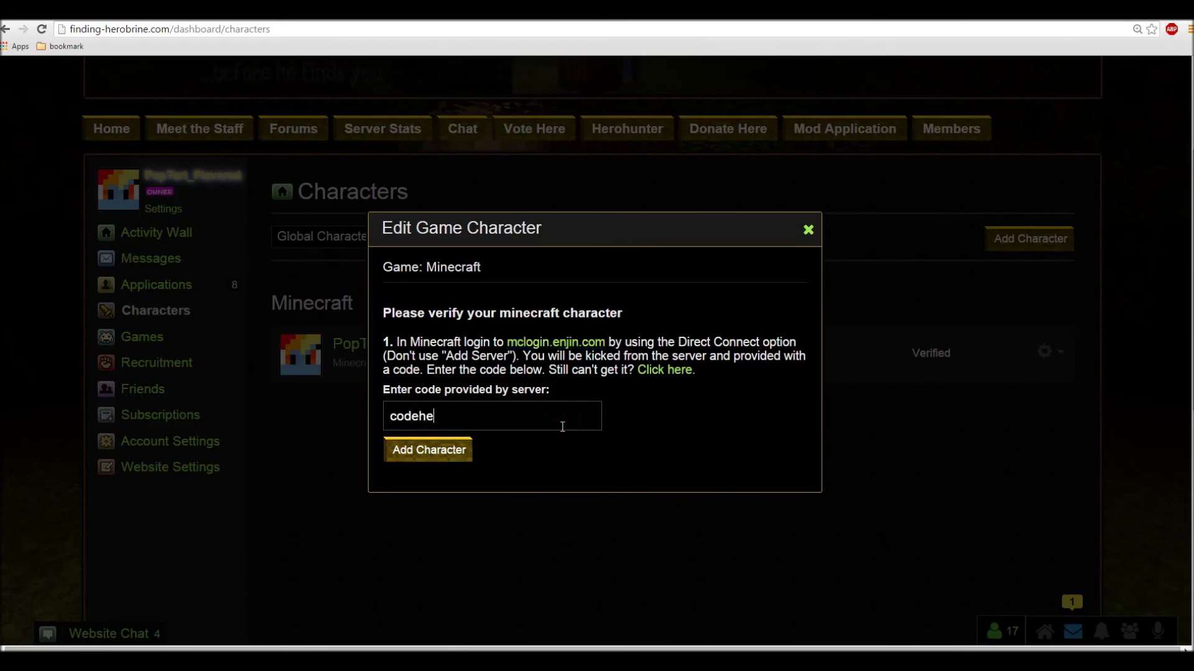
{"action": "key", "text": "BackSpace"}
{"action": "key", "text": "BackSpace"}
{"action": "type", "text": "here"}
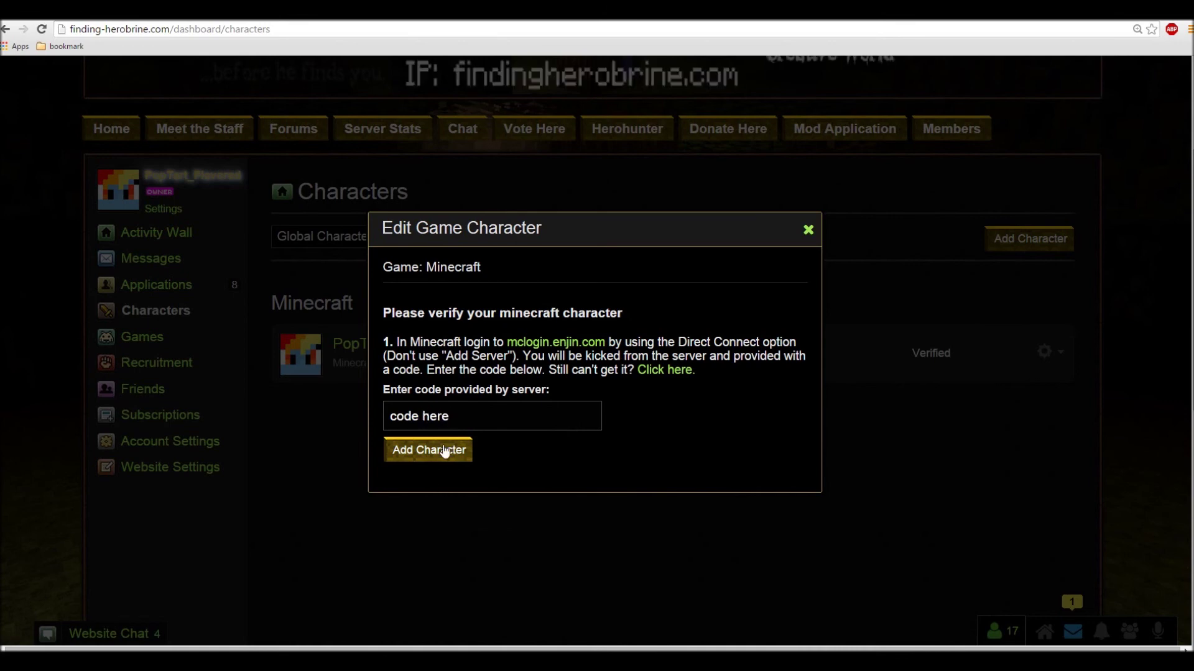
{"action": "left_click", "coordinate": [808, 230]}
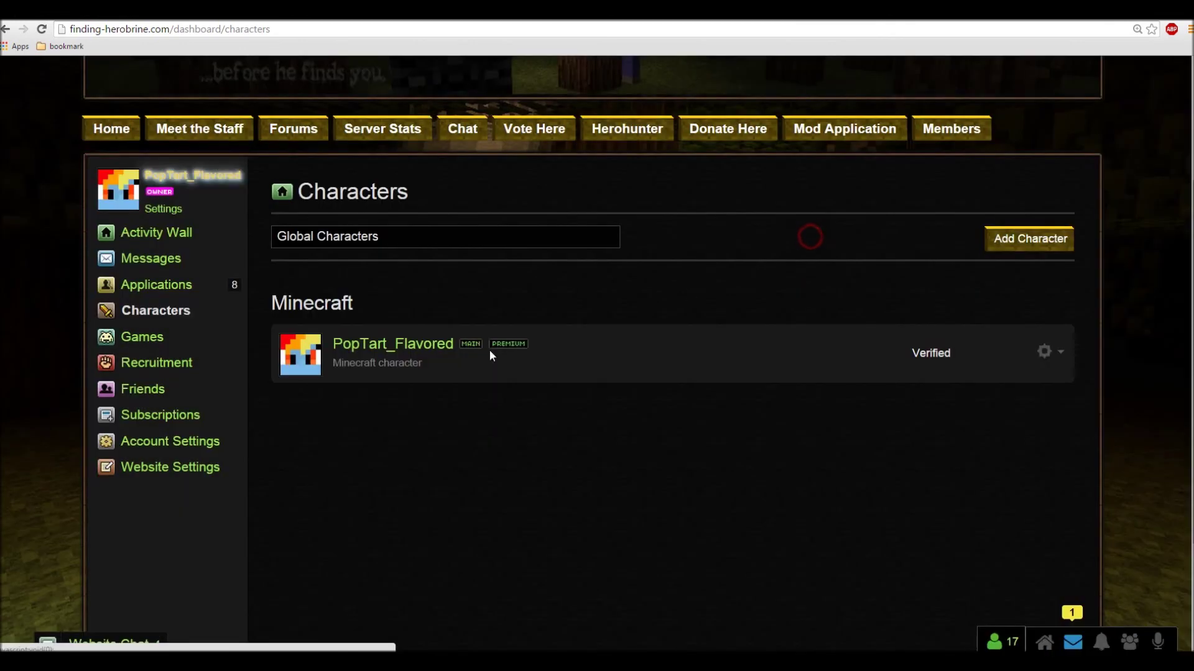